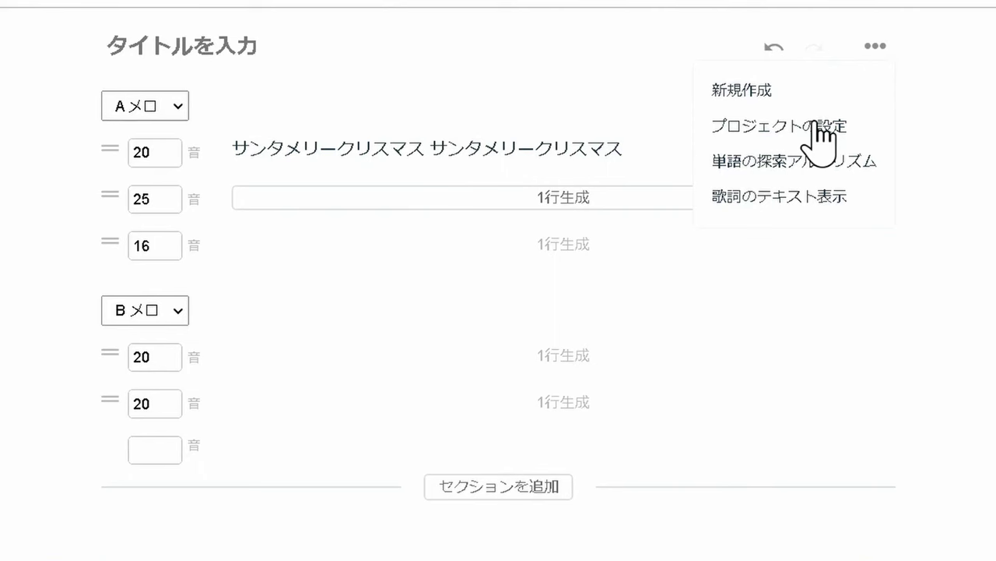
# - Generate lyrics for the 25-sound and 16-sound lines of the Aメロ section
pyautogui.click(536, 120)
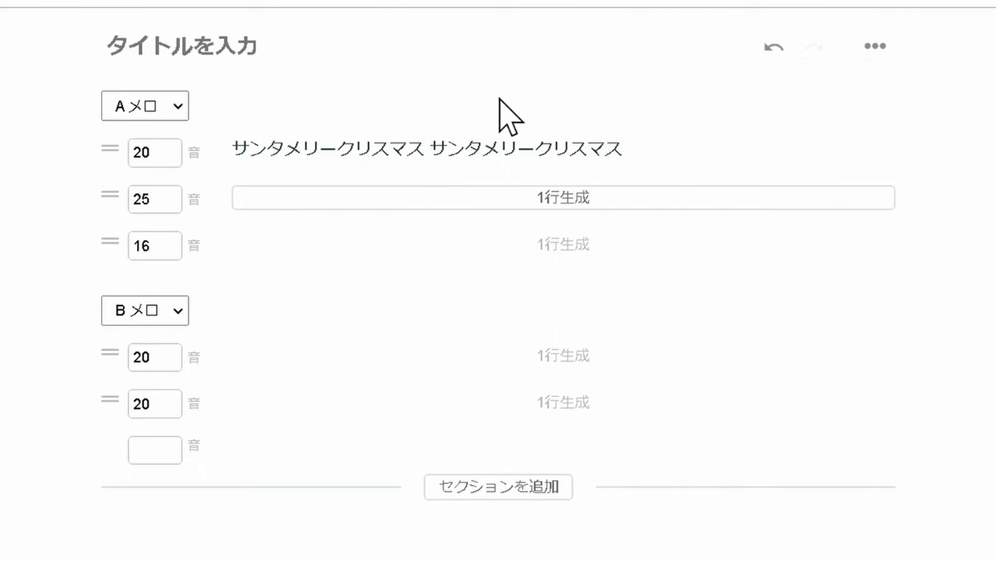
pyautogui.click(553, 200)
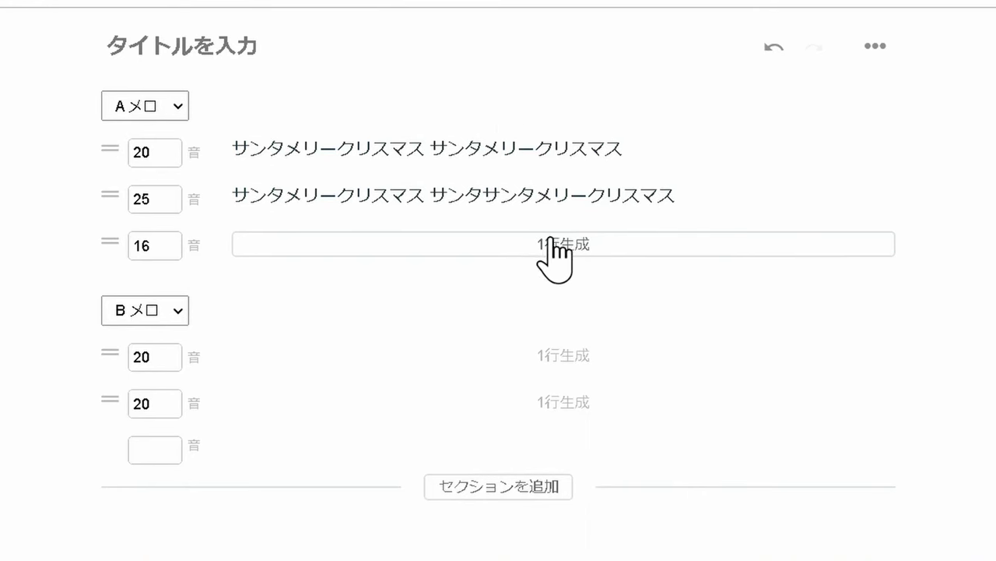
pyautogui.click(553, 243)
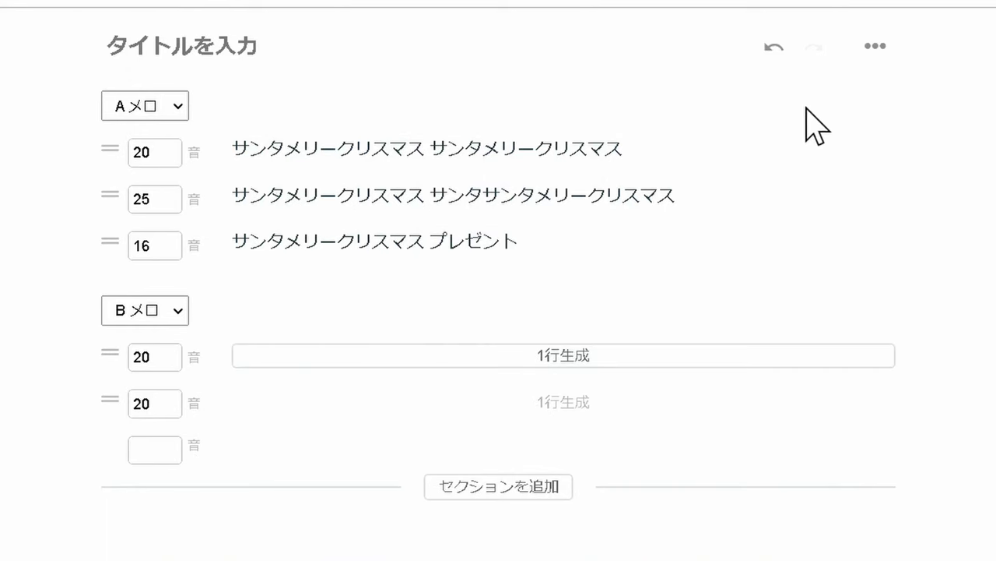
# - Add the comma-separated keywords 車, ドライブ and かふぇ after クリスマスプレゼント in the project settings and apply them
pyautogui.click(875, 45)
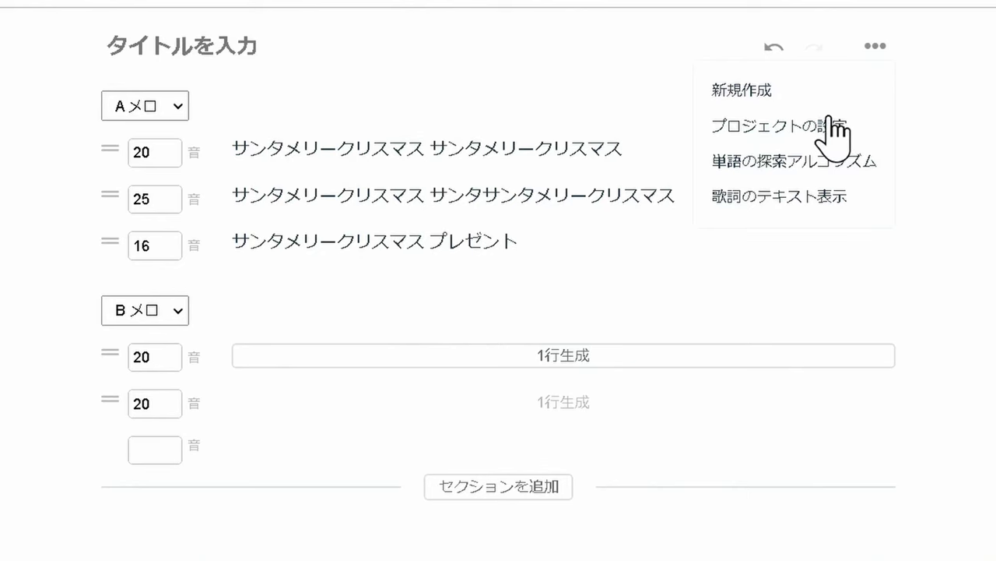
pyautogui.click(828, 118)
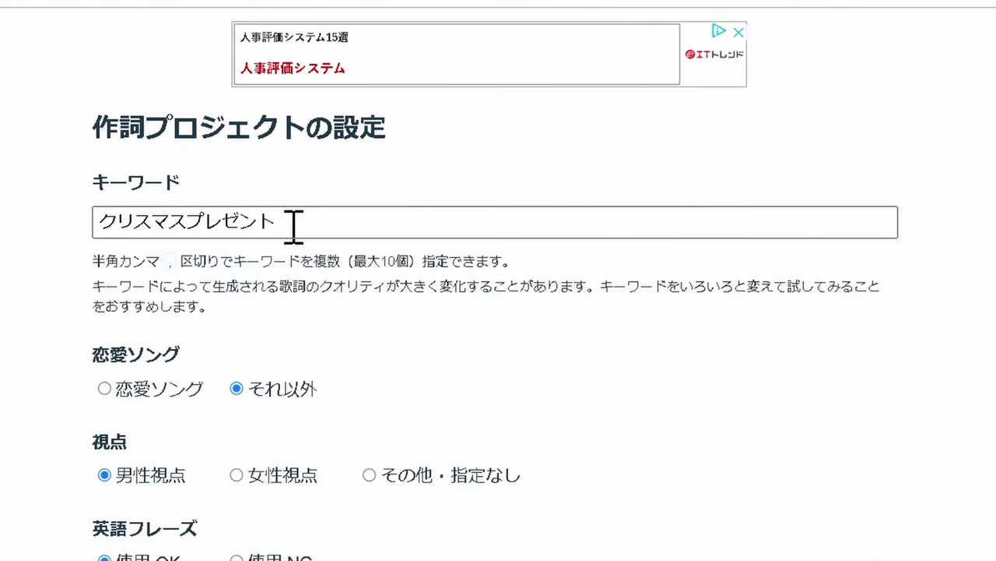
pyautogui.click(294, 225)
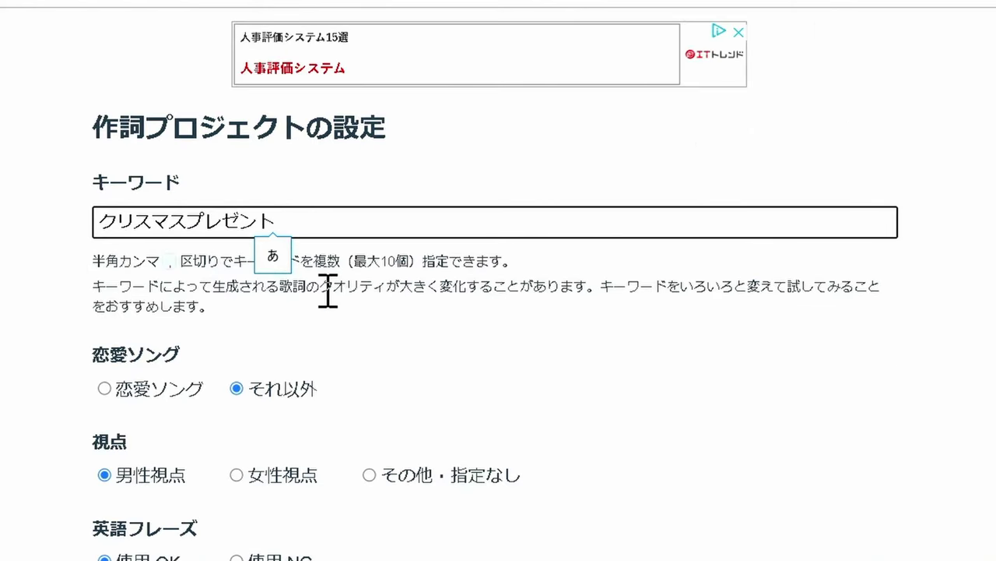
pyautogui.press('BackSpace')
pyautogui.press('Zenkaku_Hankaku')
pyautogui.write(',')
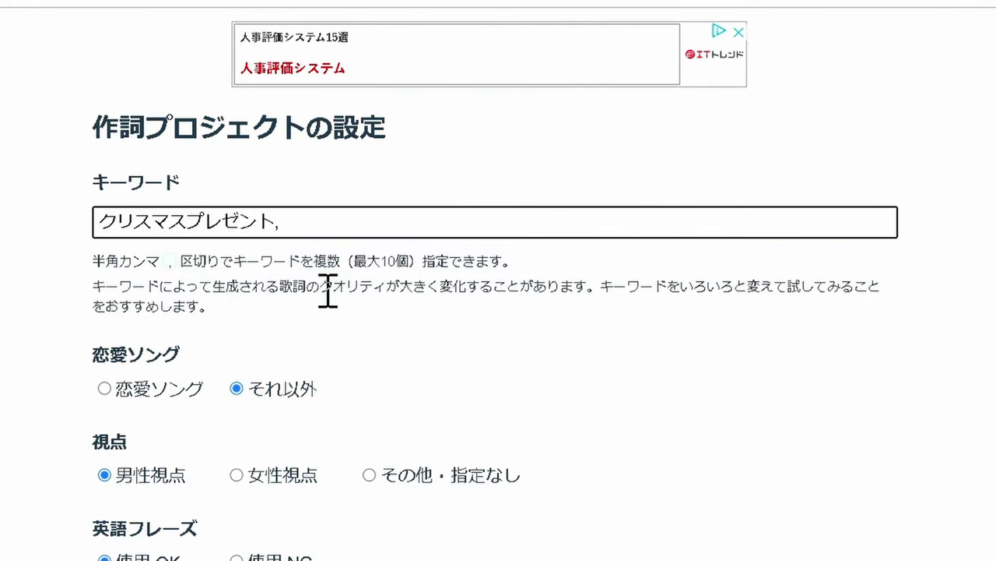
pyautogui.write('車,ドライブ')
pyautogui.write(',')
pyautogui.press('Zenkaku_Hankaku')
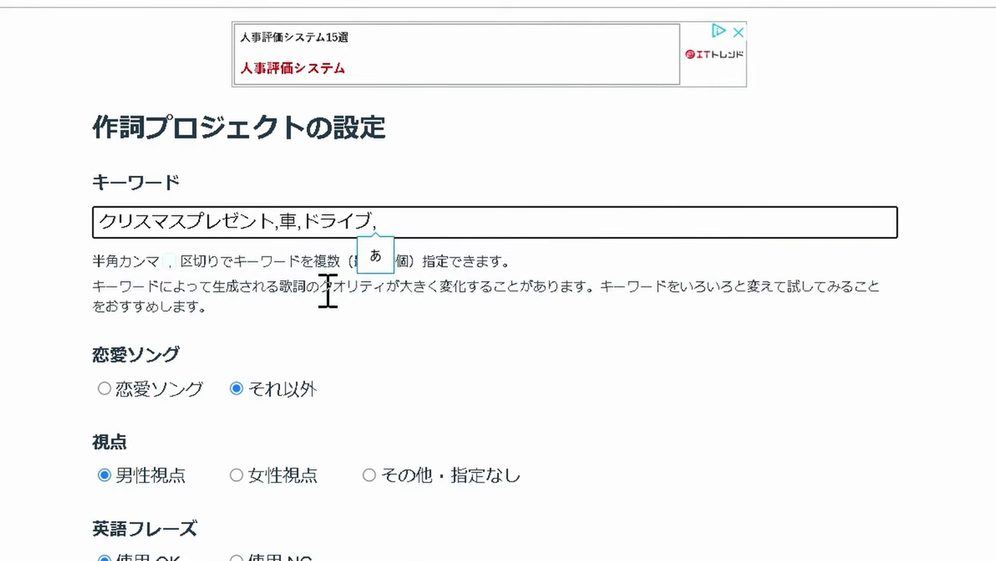
pyautogui.write('かふぇ')
pyautogui.press('Tab')
pyautogui.press('Return')
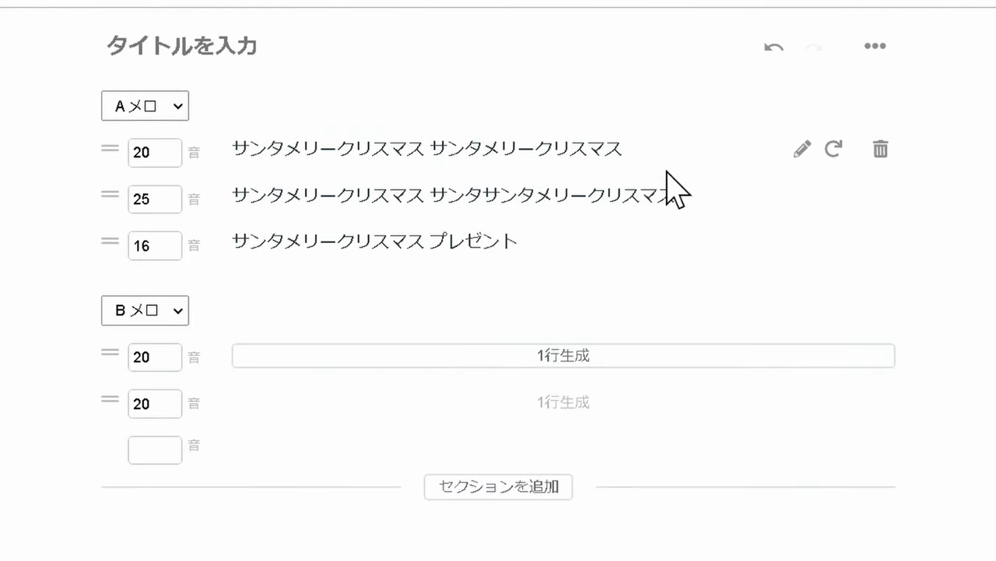
# - Regenerate all three Aメロ lines and generate lyrics for the two 20-sound Bメロ lines
pyautogui.click(836, 151)
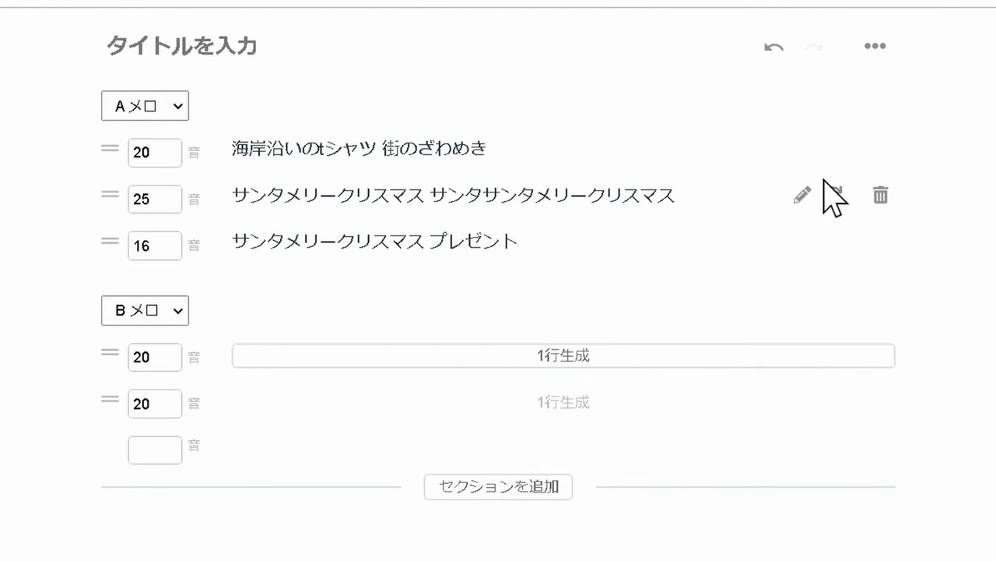
pyautogui.click(833, 196)
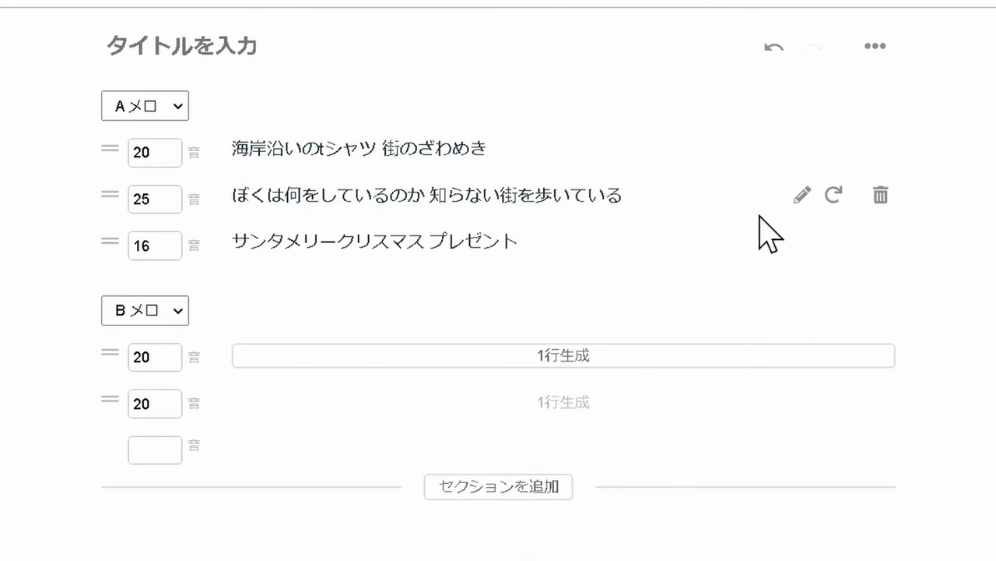
pyautogui.click(831, 242)
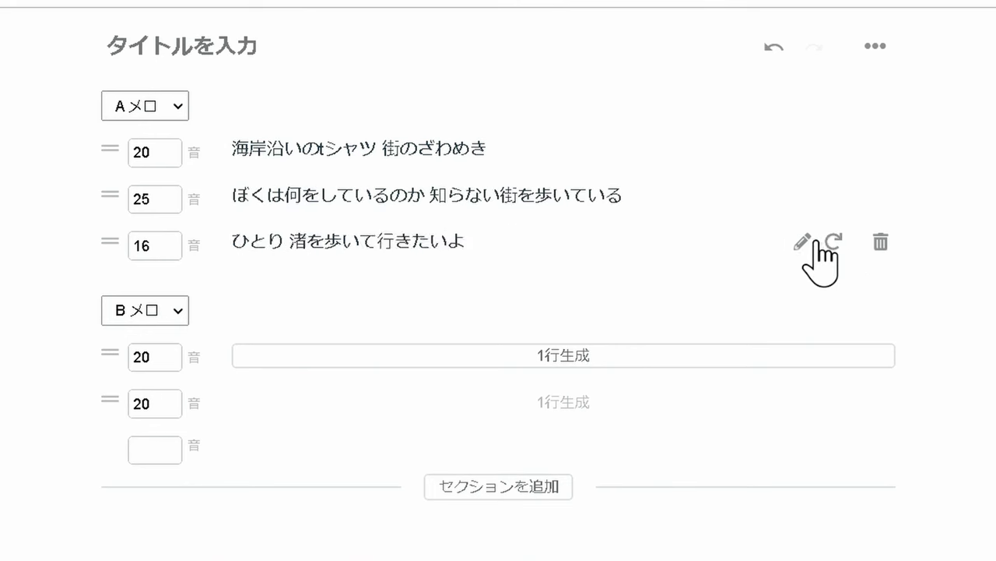
pyautogui.click(833, 363)
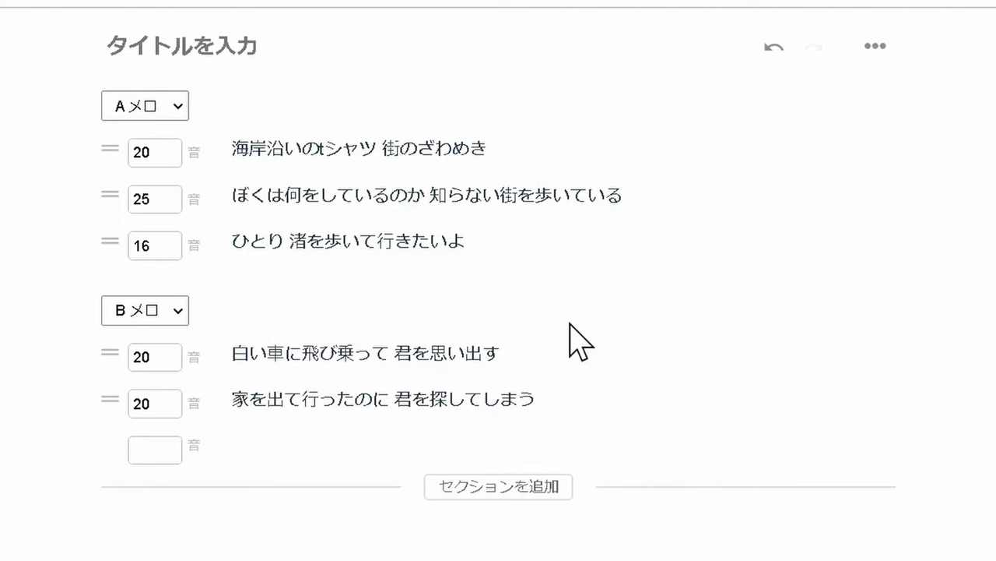
# - Display the finished lyrics as plain text and copy the text
pyautogui.click(876, 47)
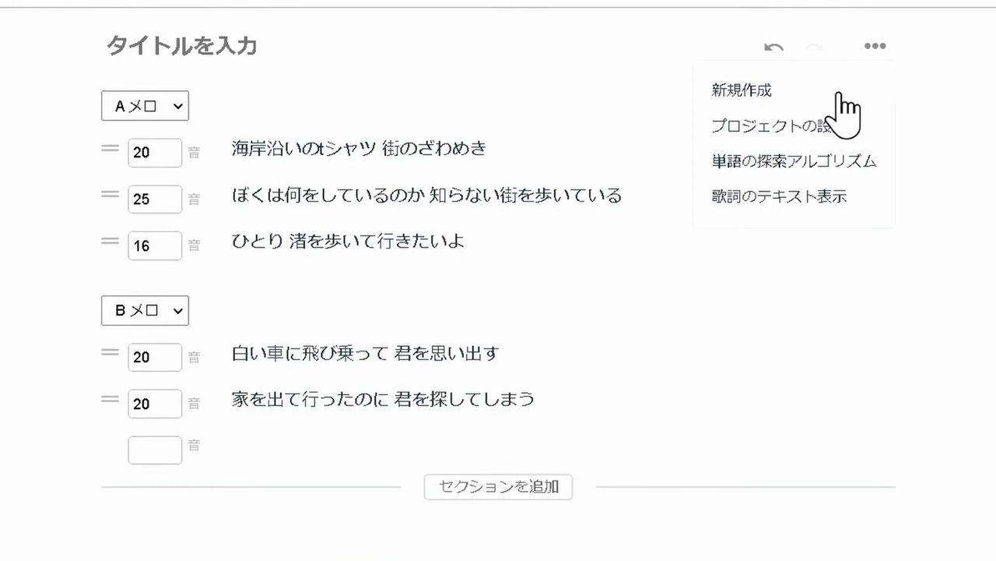
pyautogui.click(788, 196)
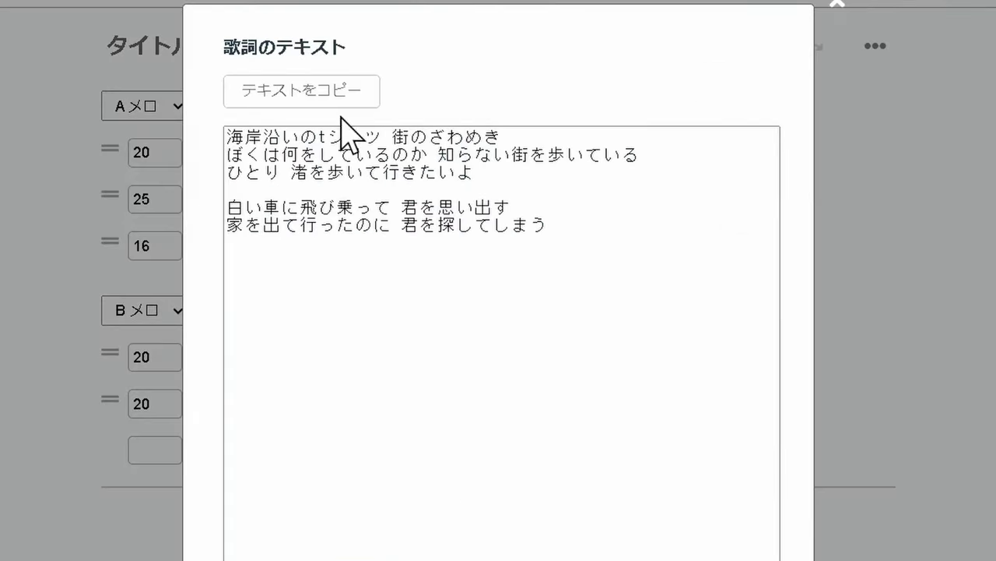
pyautogui.click(309, 91)
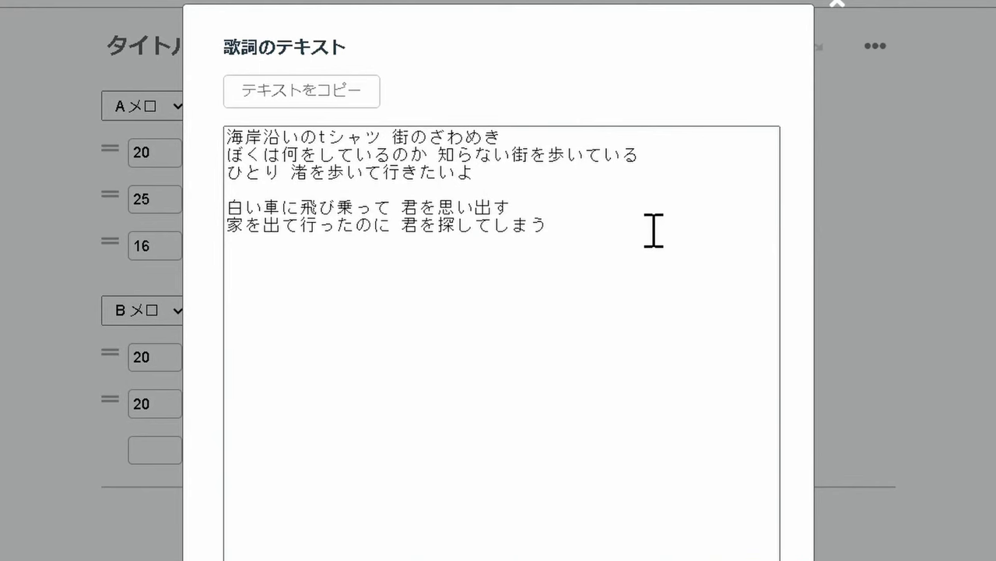
# - Switch to ChatGPT, open the 歌詞ならお任せ GPT from My GPTs and send its suggested question 何から相談すれば良いですか？
pyautogui.click(125, 16)
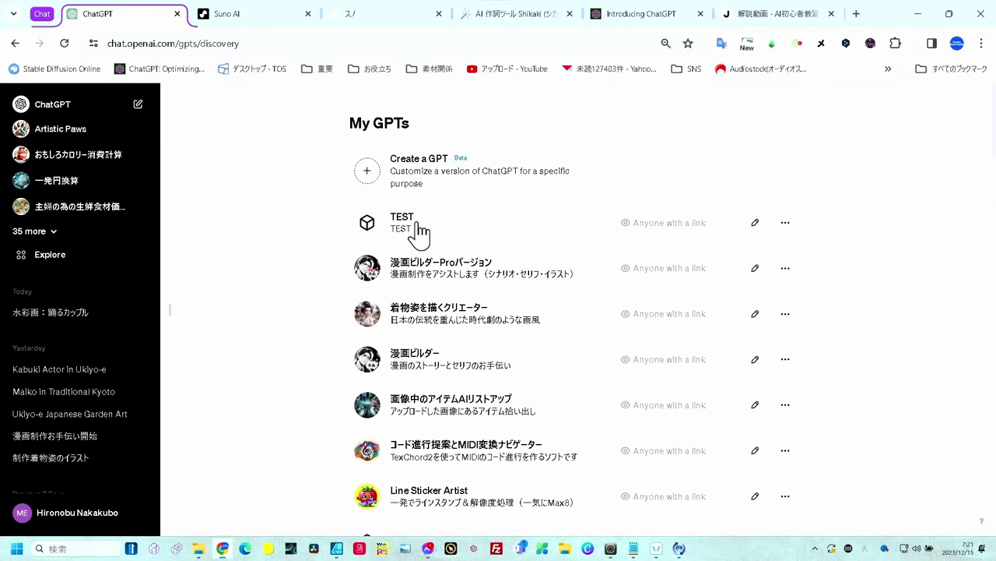
pyautogui.scroll(-5, 301, 218)
pyautogui.scroll(-7, 302, 220)
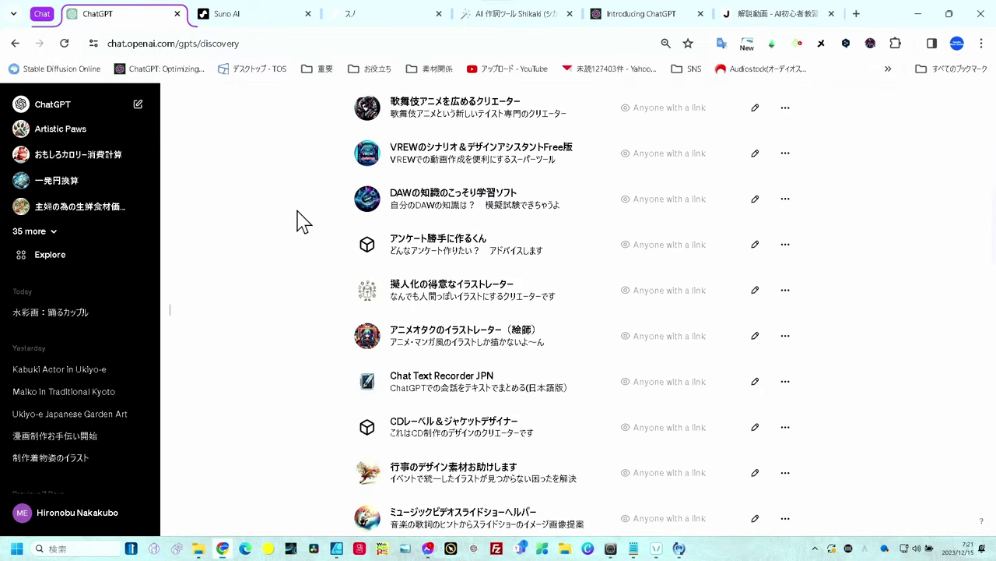
pyautogui.scroll(-10, 302, 221)
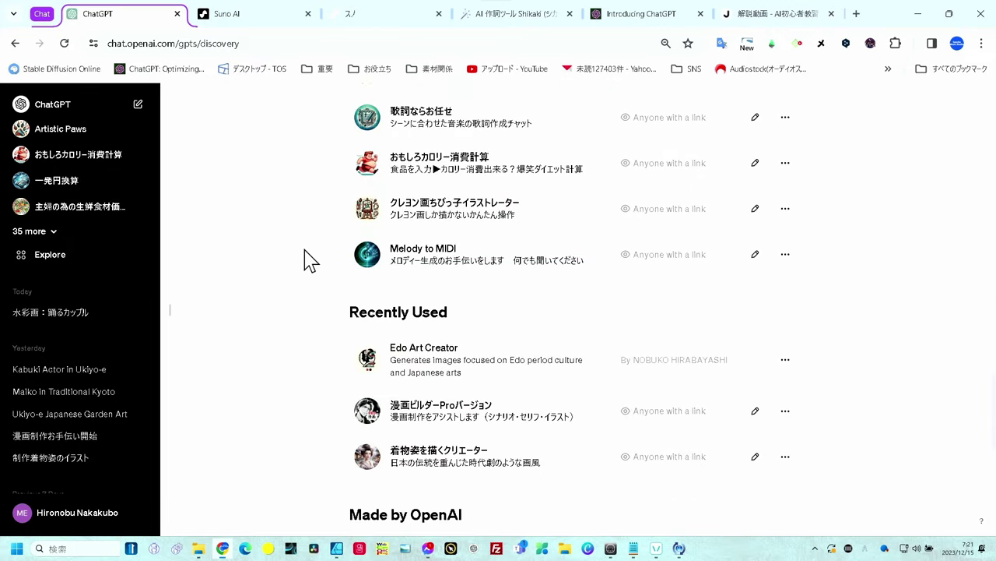
pyautogui.scroll(1, 309, 260)
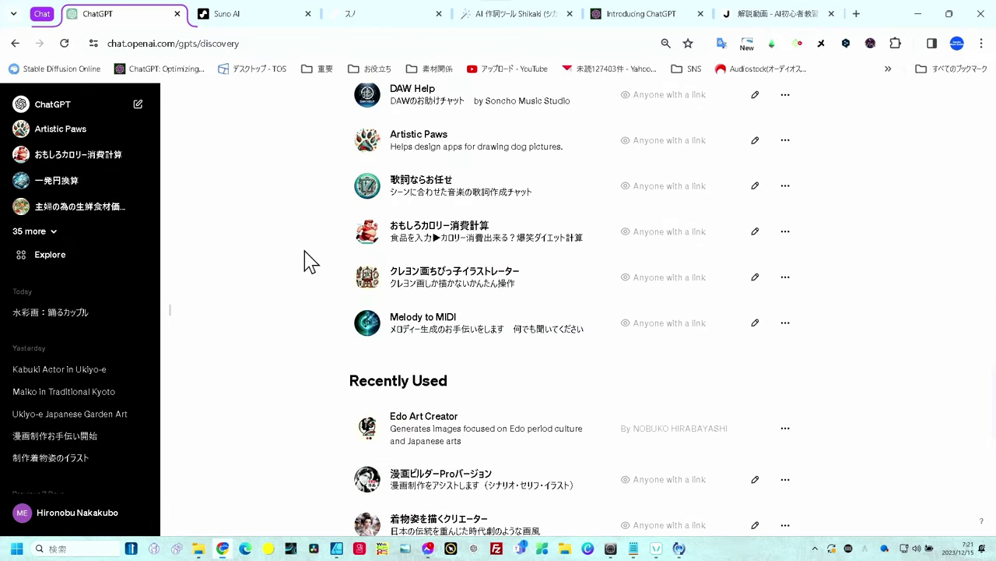
pyautogui.click(520, 199)
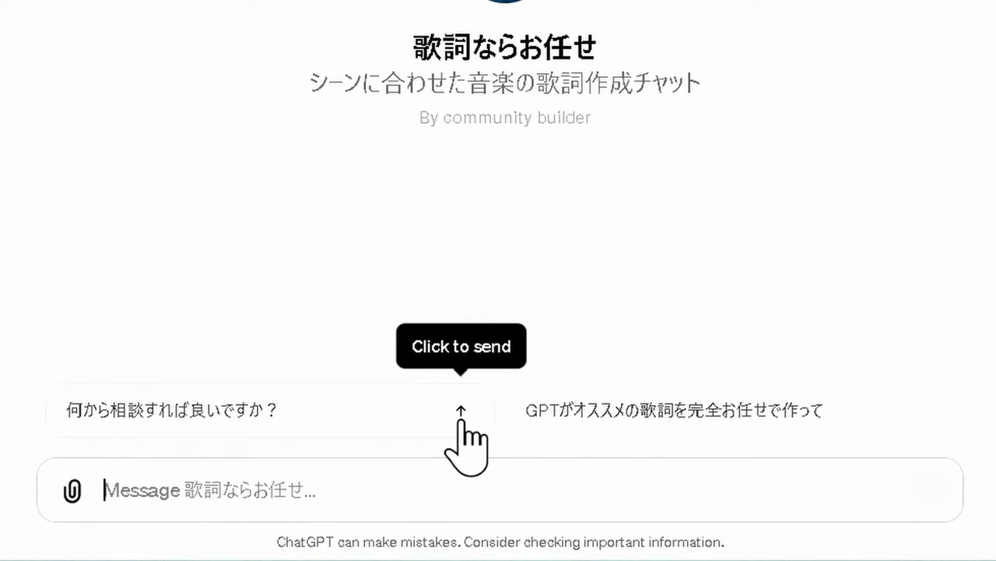
pyautogui.click(460, 410)
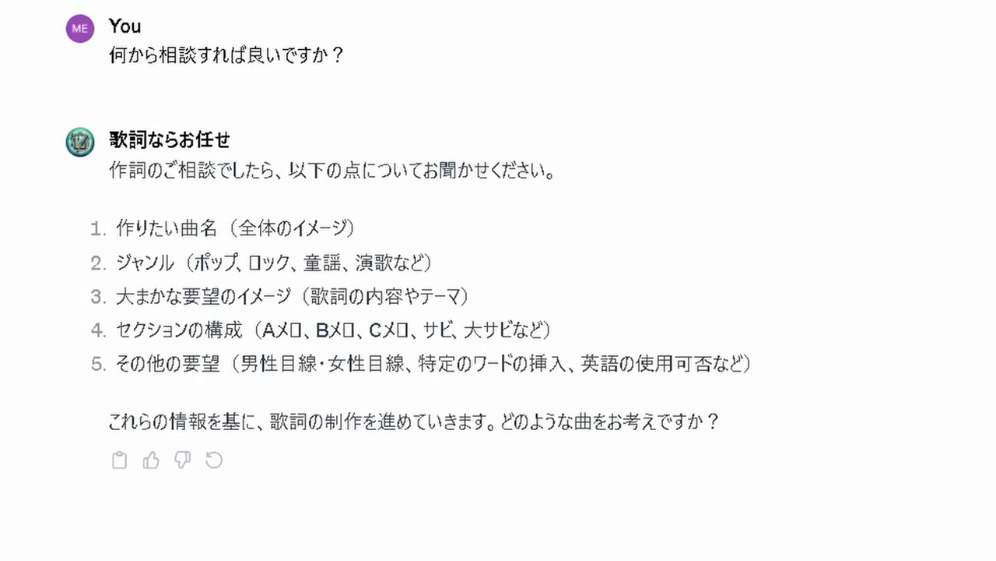
# - Send the song request "クリスマスプレゼント JPOP 他はお任せ" to the lyrics GPT
pyautogui.press('Return')
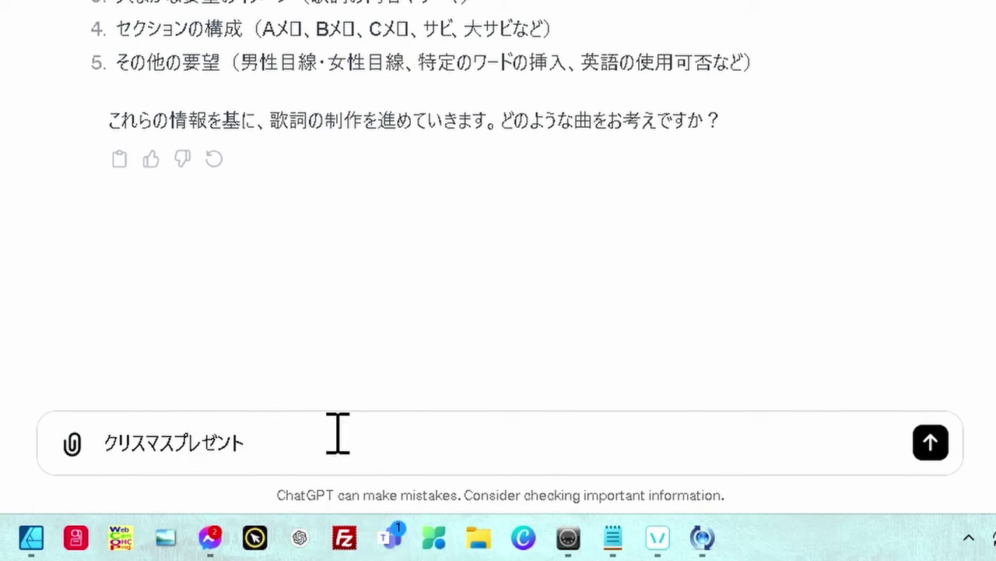
pyautogui.write('JPOP 他はお任せ')
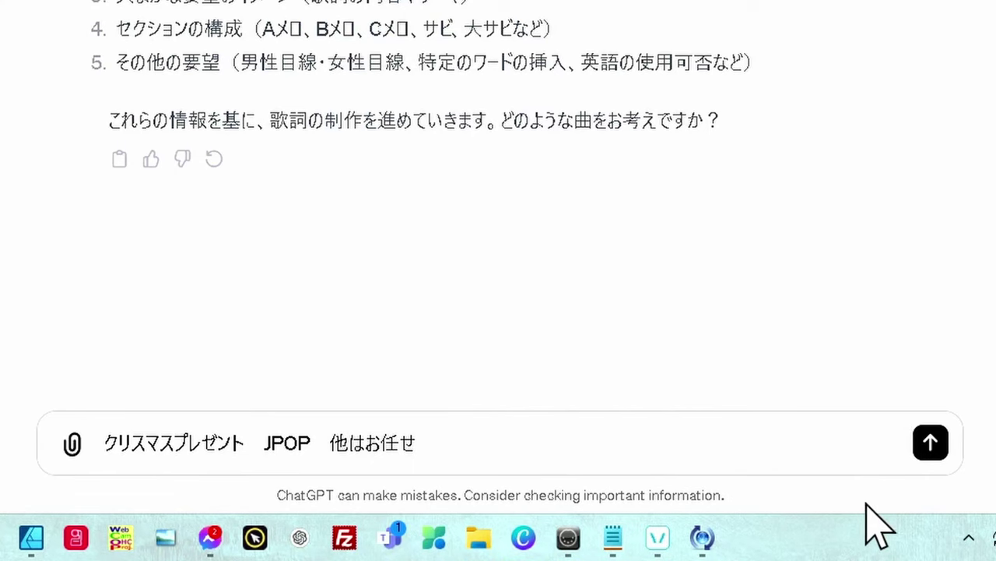
pyautogui.press('Return')
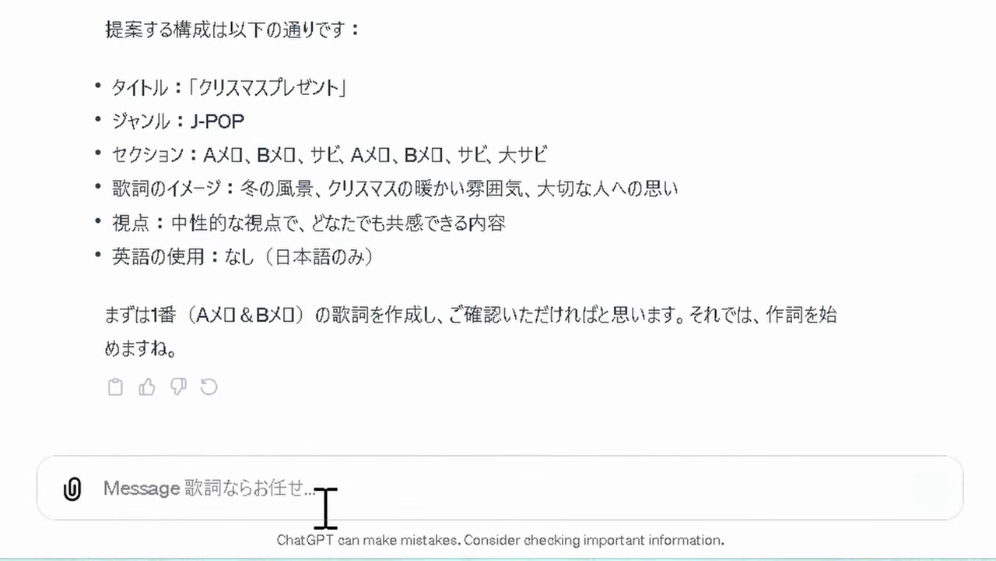
# - Approve the proposed song structure with "OK" and reply "OK" to the first verse's lyrics
pyautogui.write('OK')
pyautogui.press('Return')
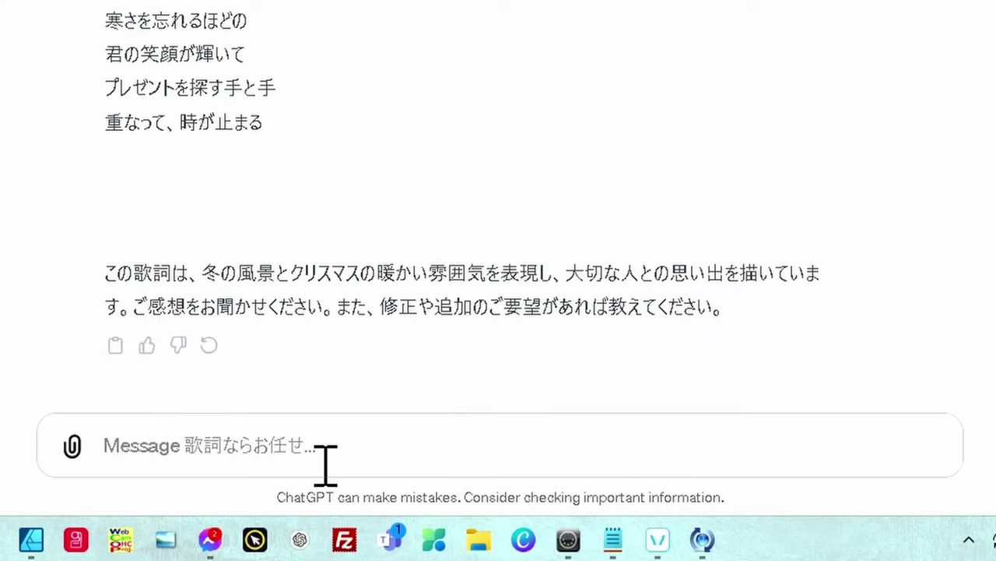
pyautogui.write('OK')
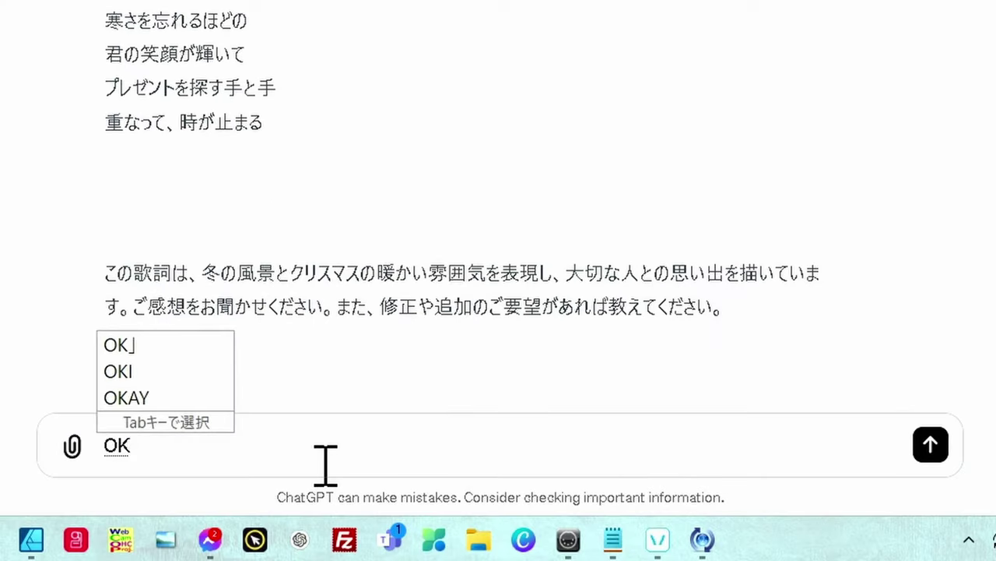